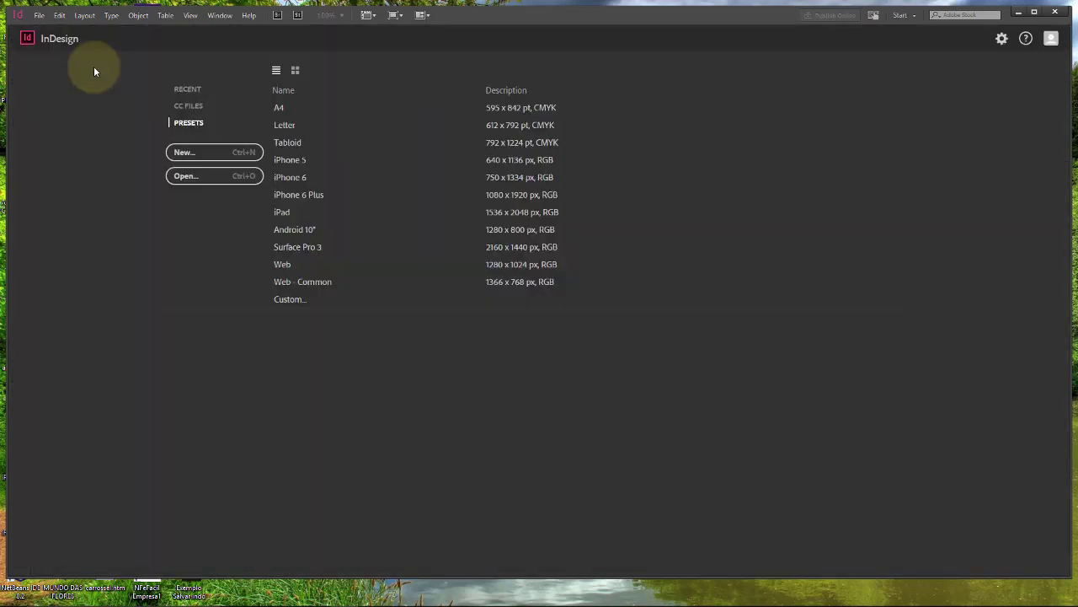
Open the InDesign template Exemplo Salvar from the Desktop in Normal mode
{"action": "left_click", "coordinate": [187, 177]}
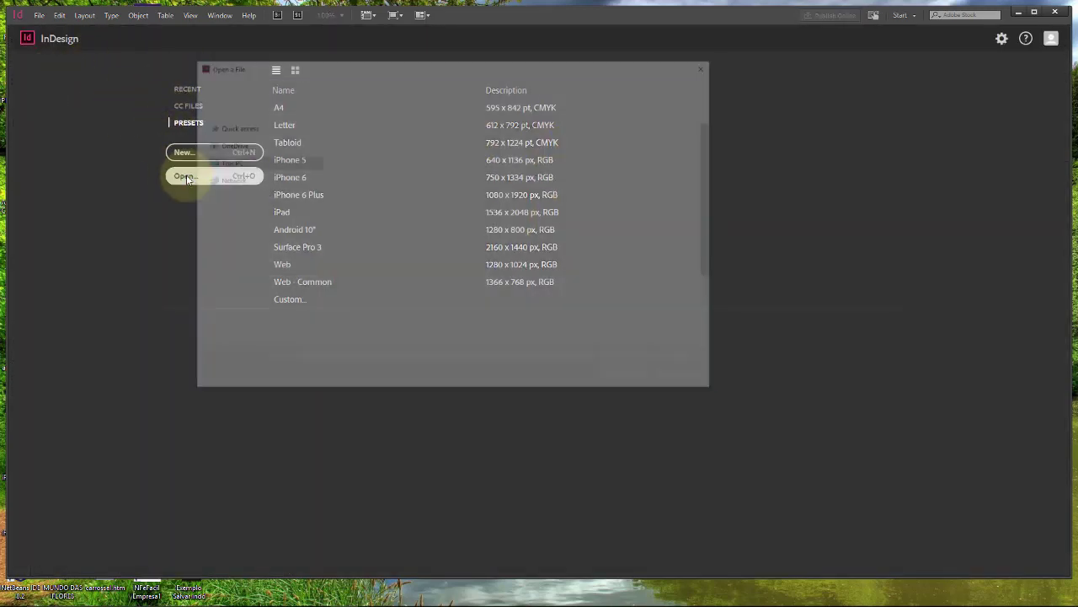
{"action": "left_click_drag", "start_coordinate": [714, 166], "coordinate": [715, 215]}
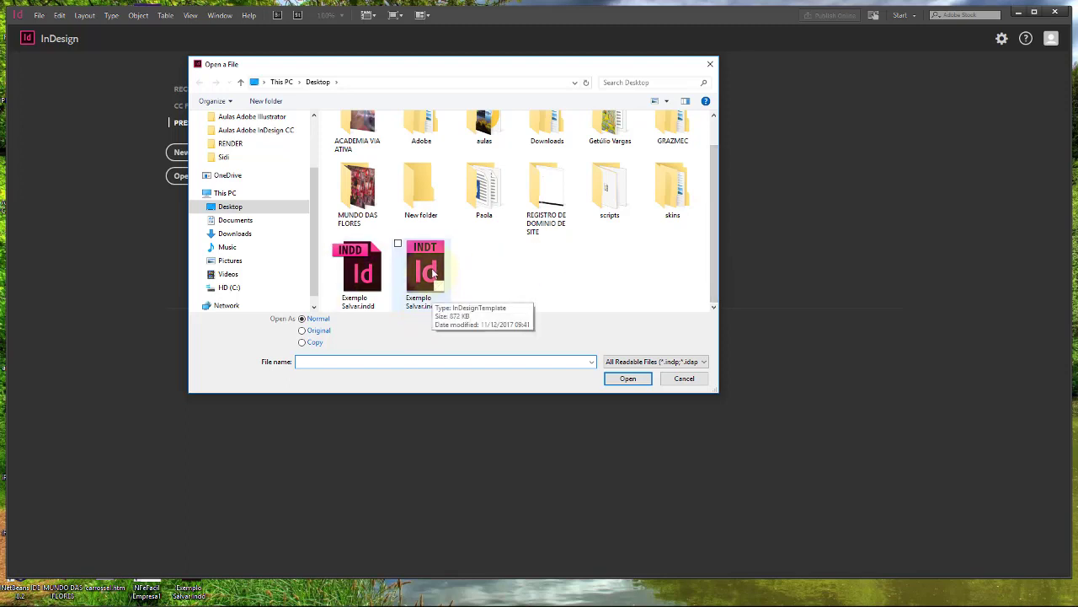
{"action": "left_click", "coordinate": [434, 310]}
{"action": "left_click", "coordinate": [638, 378]}
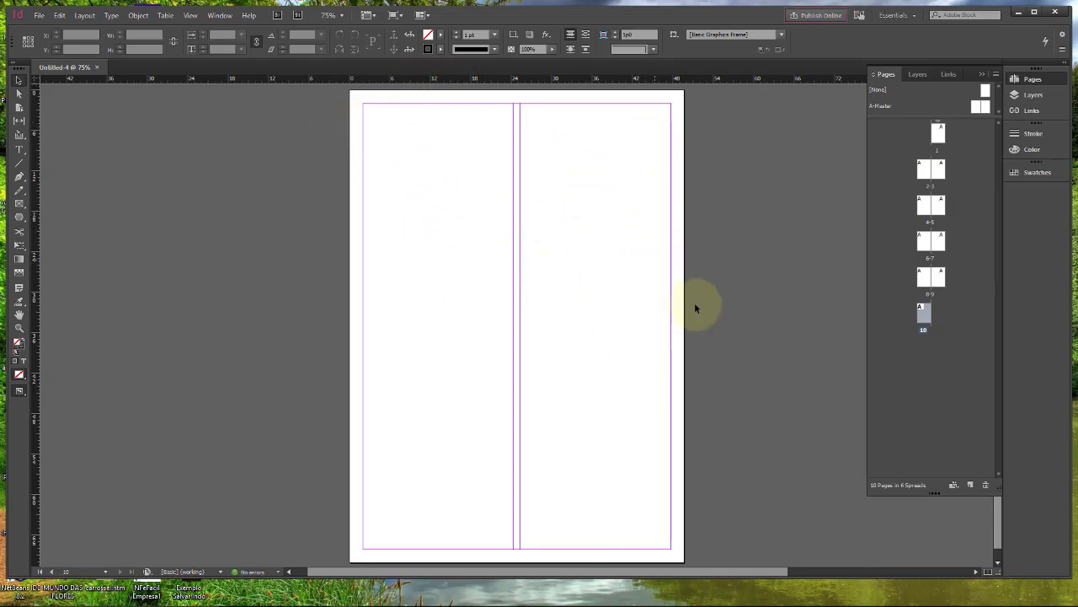
Look at the Save a Copy options without saving anything, and close the untitled document
{"action": "left_click", "coordinate": [37, 18]}
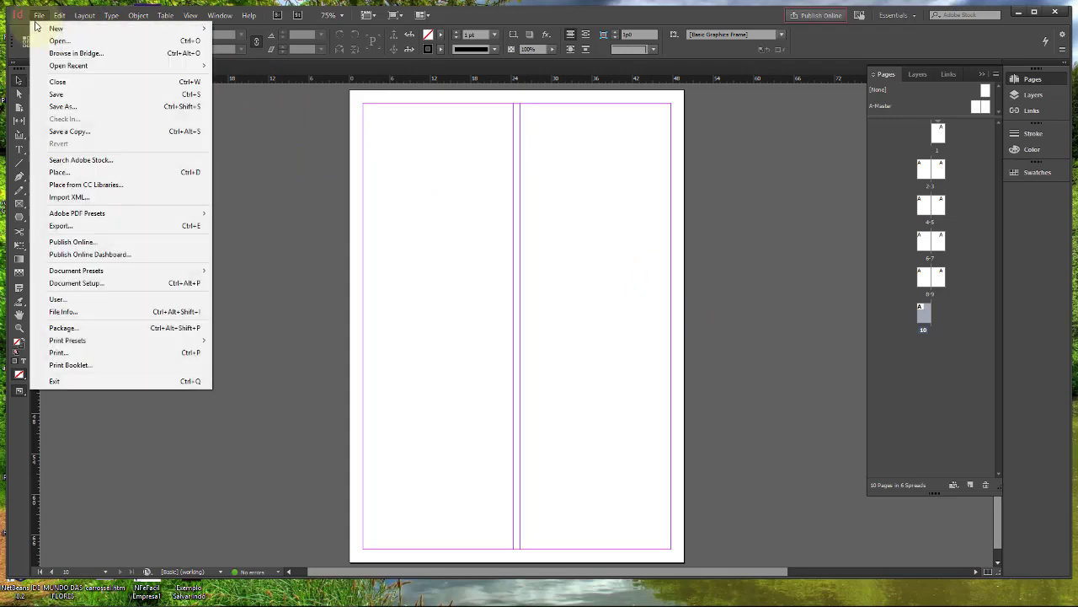
{"action": "left_click", "coordinate": [67, 132]}
{"action": "left_click", "coordinate": [684, 373]}
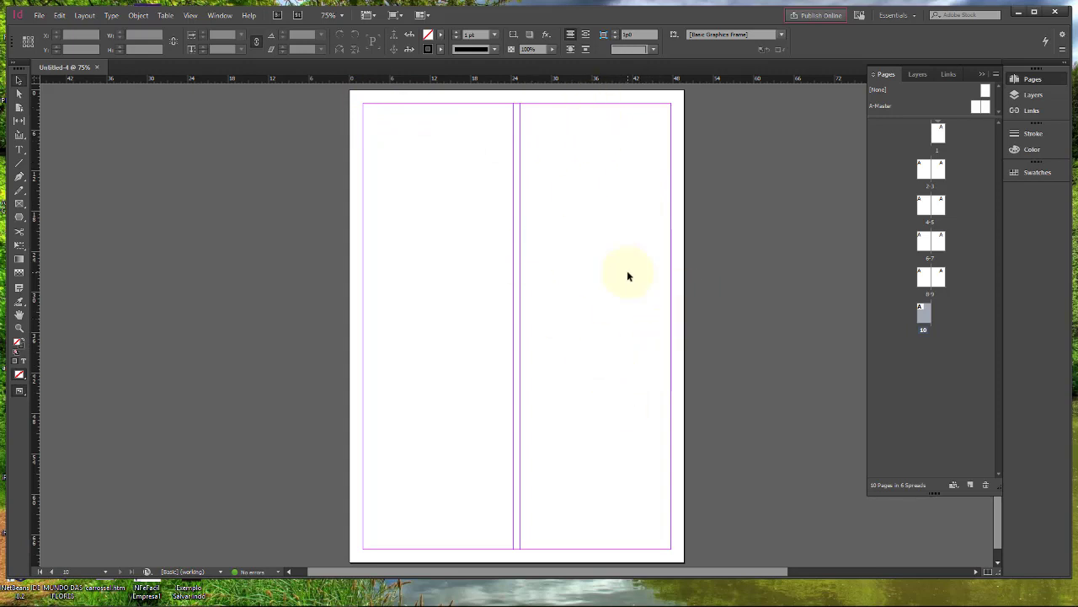
{"action": "left_click", "coordinate": [95, 68]}
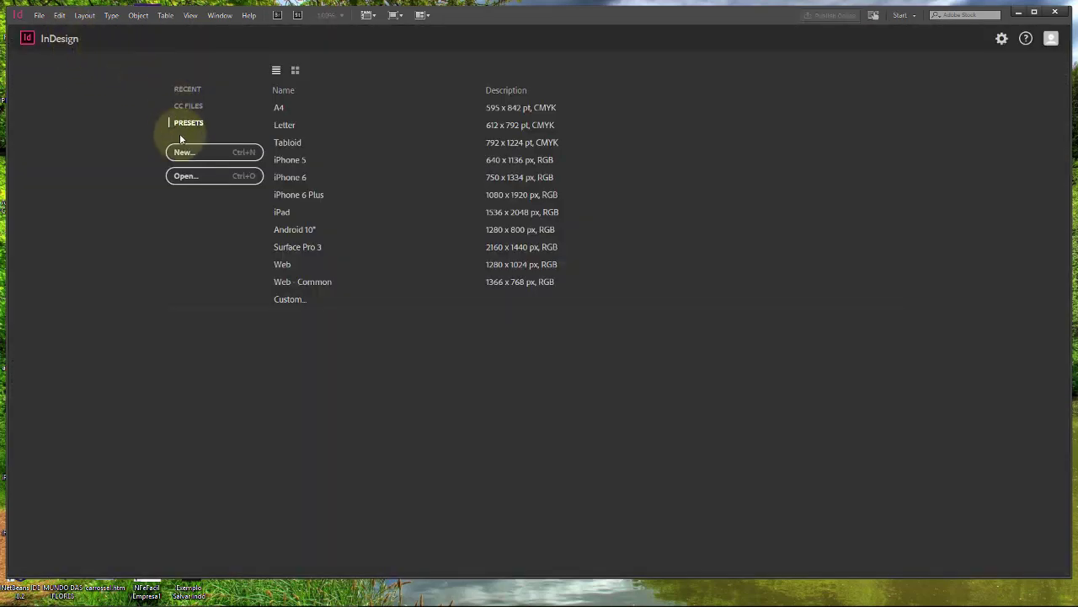
Start a new document and examine the list of available document presets
{"action": "left_click", "coordinate": [182, 153]}
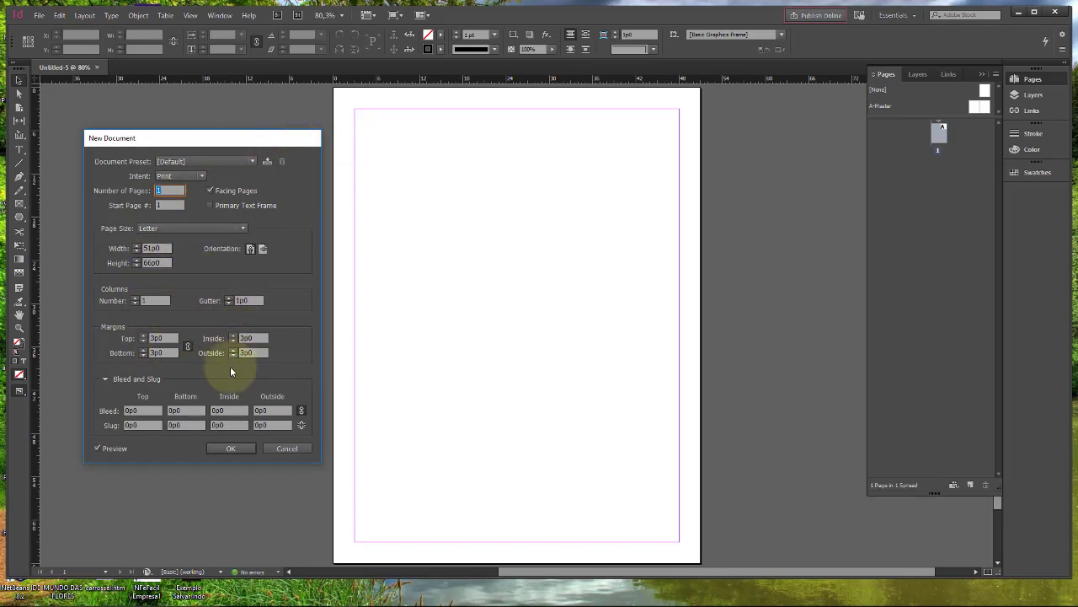
{"action": "left_click_drag", "start_coordinate": [255, 139], "coordinate": [755, 123]}
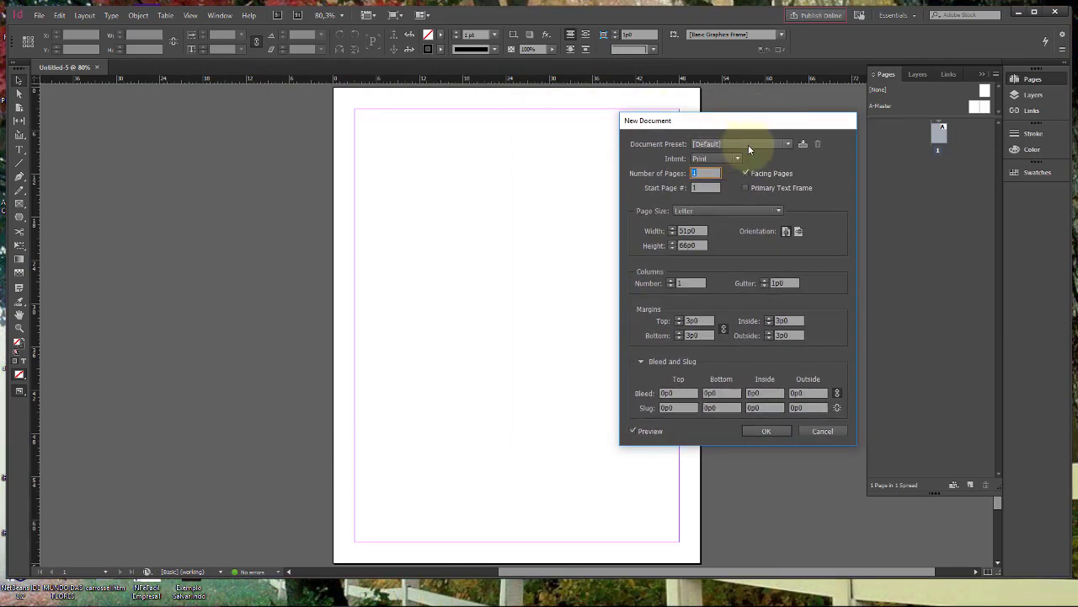
{"action": "left_click", "coordinate": [748, 144]}
{"action": "left_click", "coordinate": [750, 143]}
{"action": "left_click", "coordinate": [750, 143]}
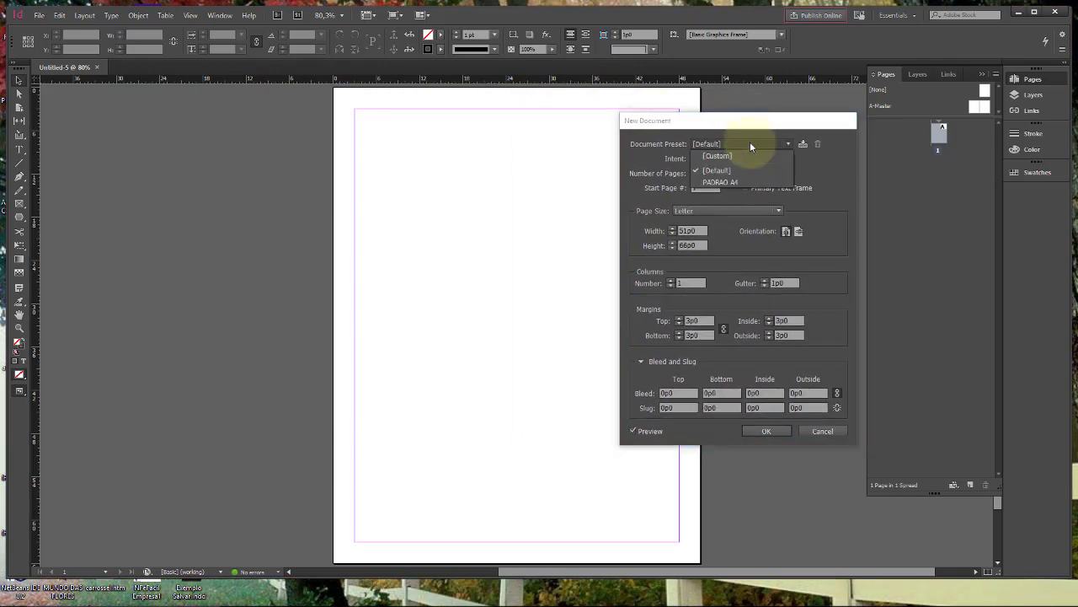
{"action": "left_click", "coordinate": [748, 143]}
{"action": "left_click", "coordinate": [748, 144]}
{"action": "left_click", "coordinate": [750, 126]}
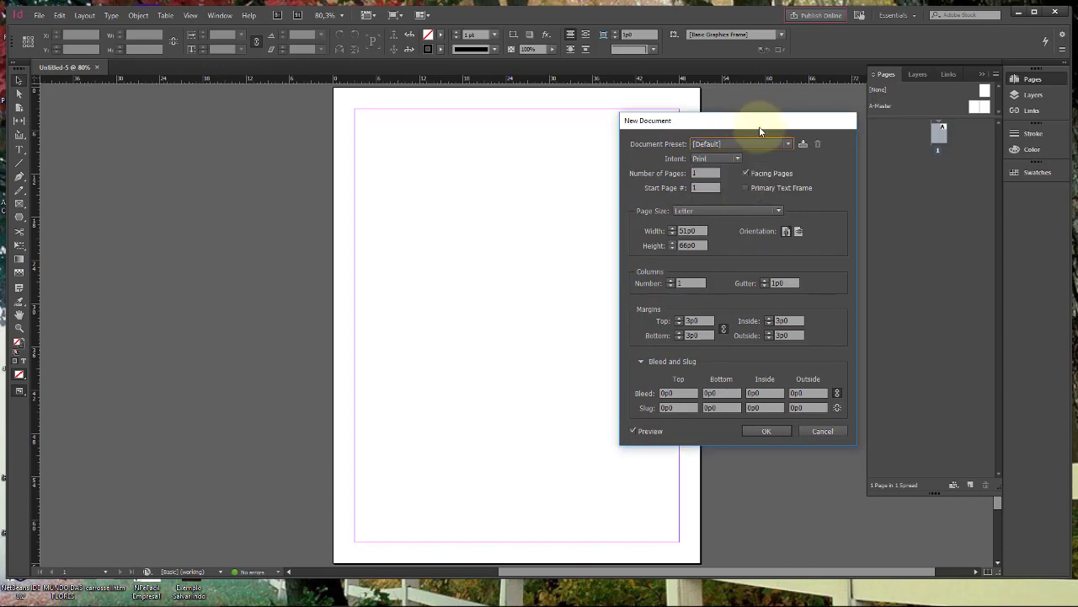
{"action": "mouse_move", "coordinate": [758, 132]}
{"action": "left_mouse_down"}
{"action": "mouse_move", "coordinate": [682, 149]}
{"action": "mouse_move", "coordinate": [745, 133]}
{"action": "mouse_move", "coordinate": [749, 121]}
{"action": "left_mouse_up"}
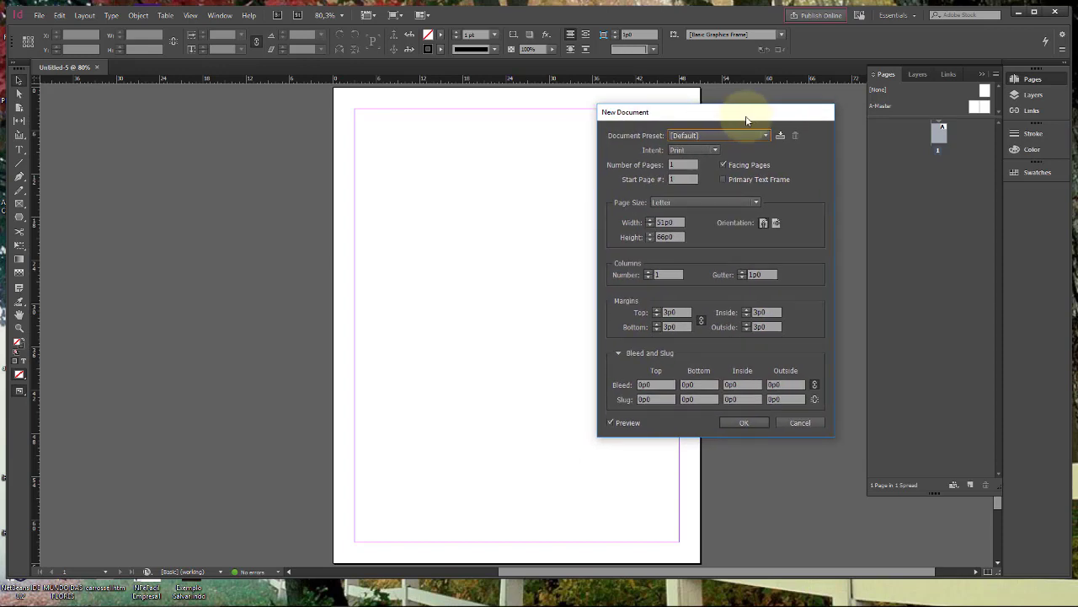
Create the document with 10 pages, Tabloid page size and 3 columns
{"action": "double_click", "coordinate": [682, 164]}
{"action": "left_click", "coordinate": [711, 202]}
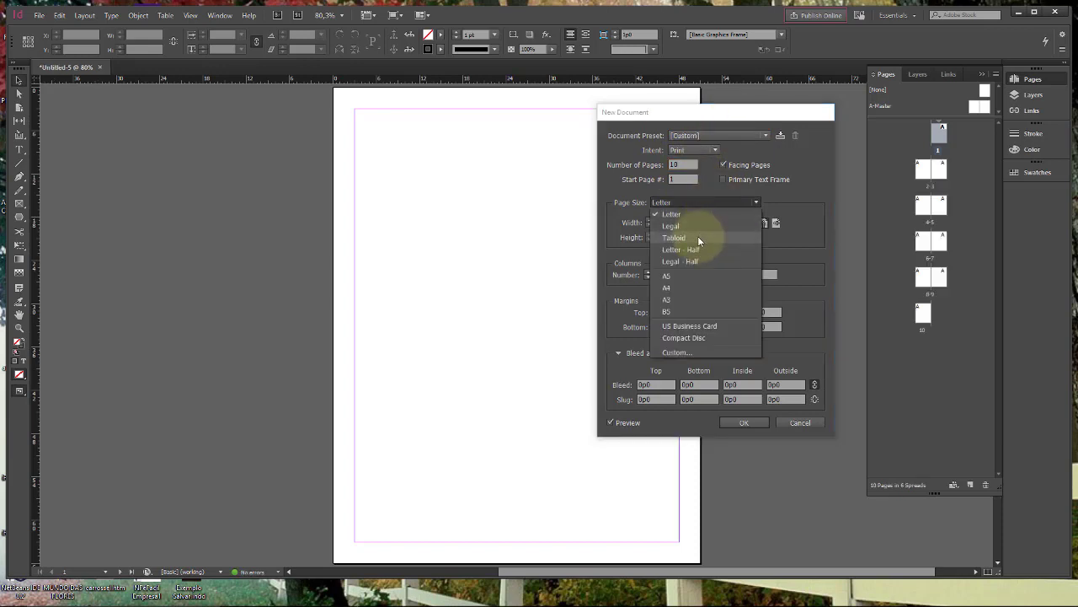
{"action": "left_click", "coordinate": [698, 239]}
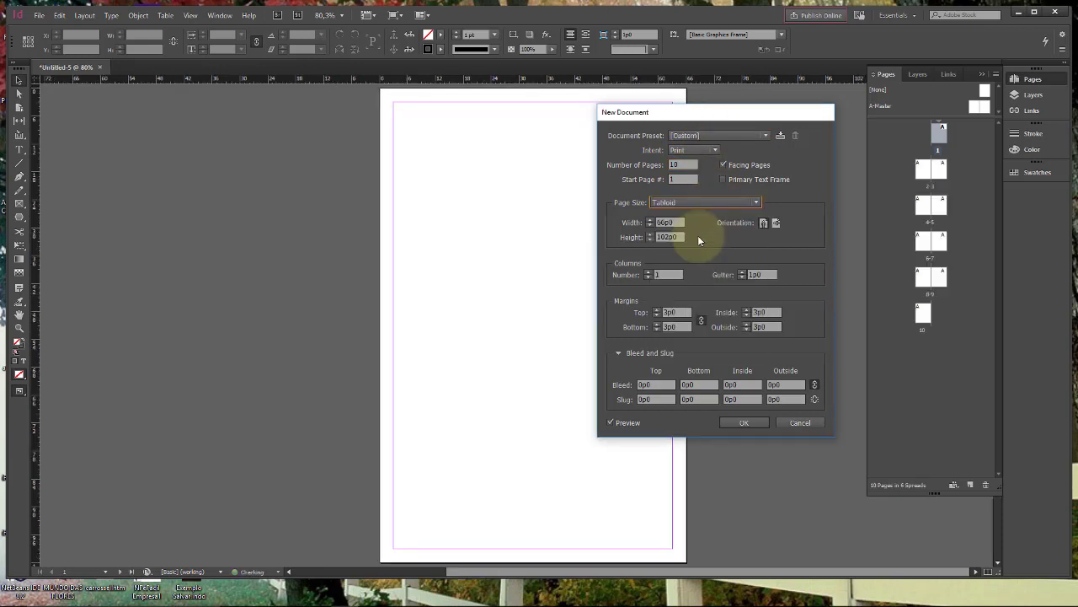
{"action": "left_click", "coordinate": [663, 275]}
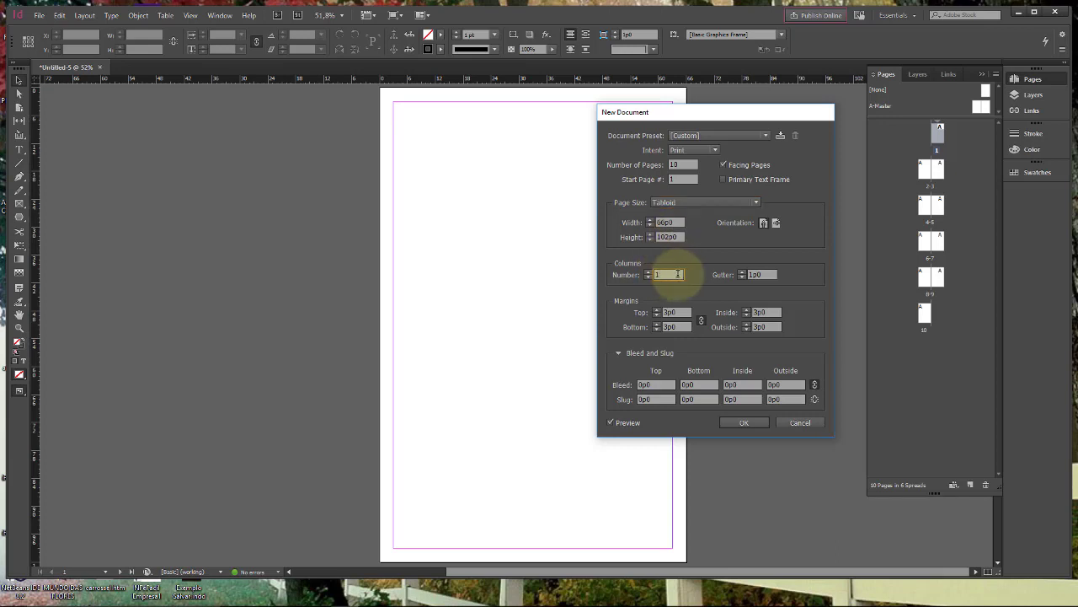
{"action": "left_click_drag", "start_coordinate": [669, 274], "coordinate": [646, 275]}
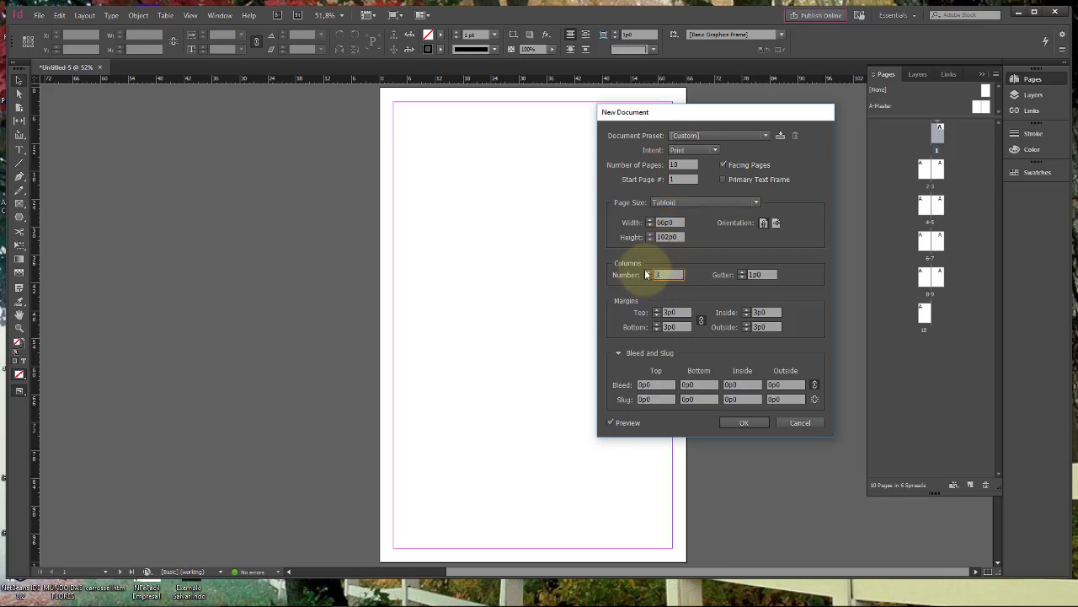
{"action": "left_click", "coordinate": [672, 312]}
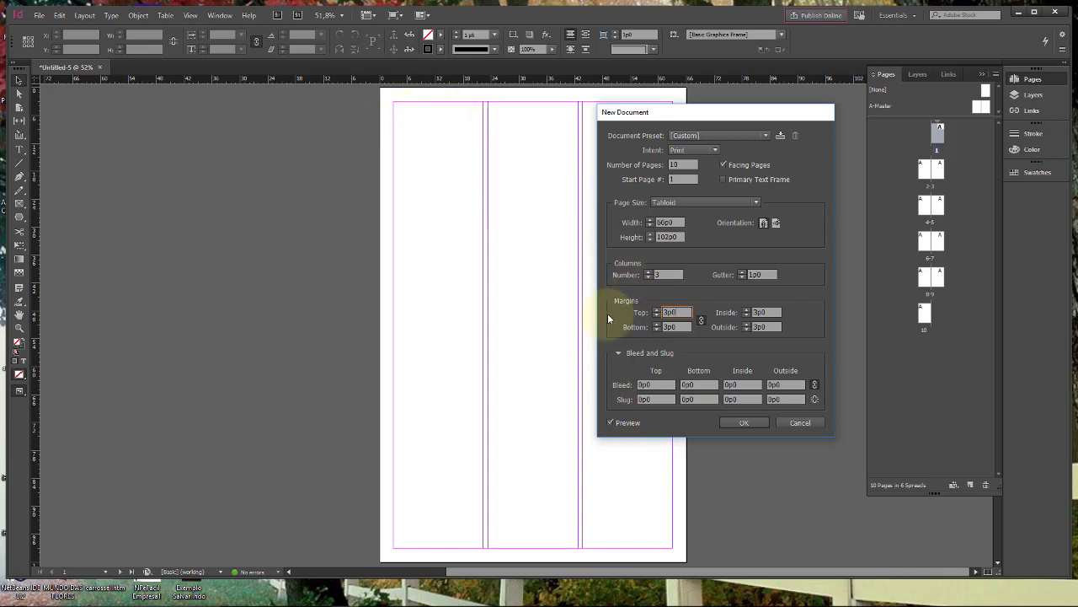
{"action": "left_click", "coordinate": [744, 423]}
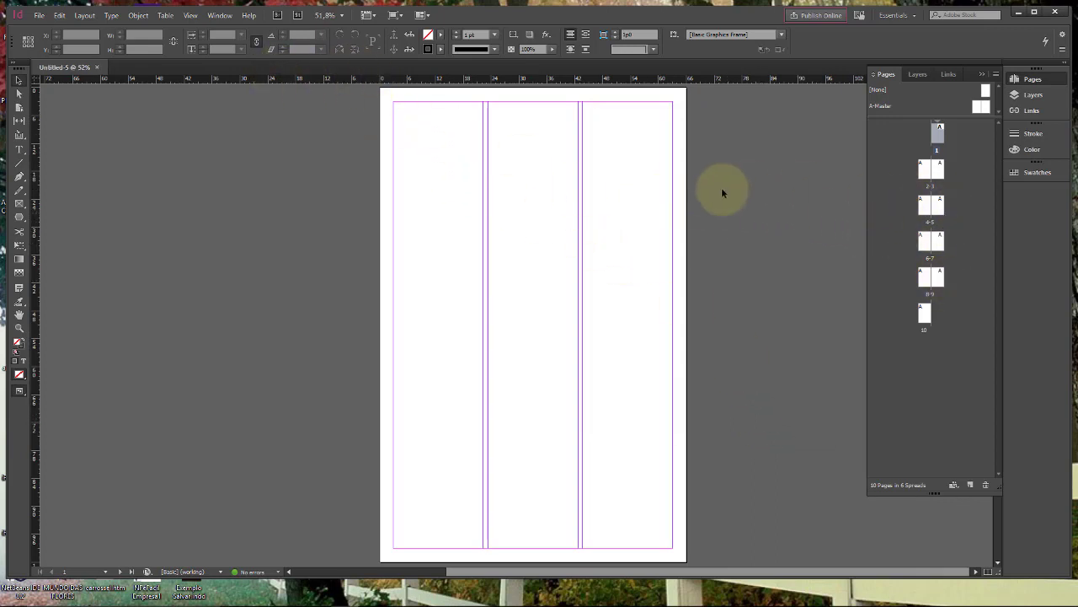
Close the current document and start a new one with 10 pages at Tabloid size
{"action": "left_click", "coordinate": [96, 67]}
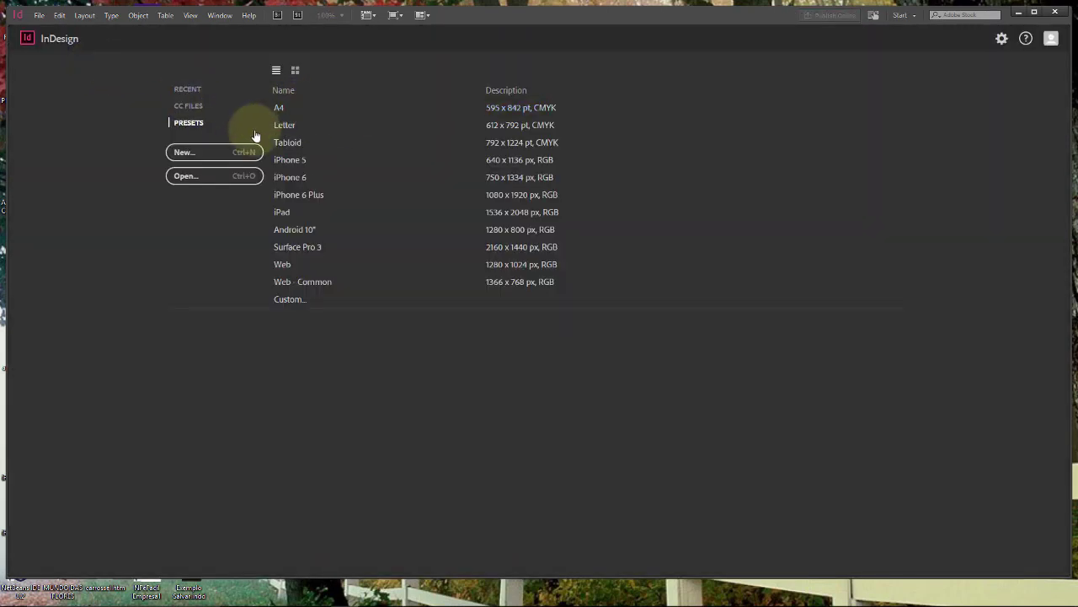
{"action": "left_click", "coordinate": [217, 154]}
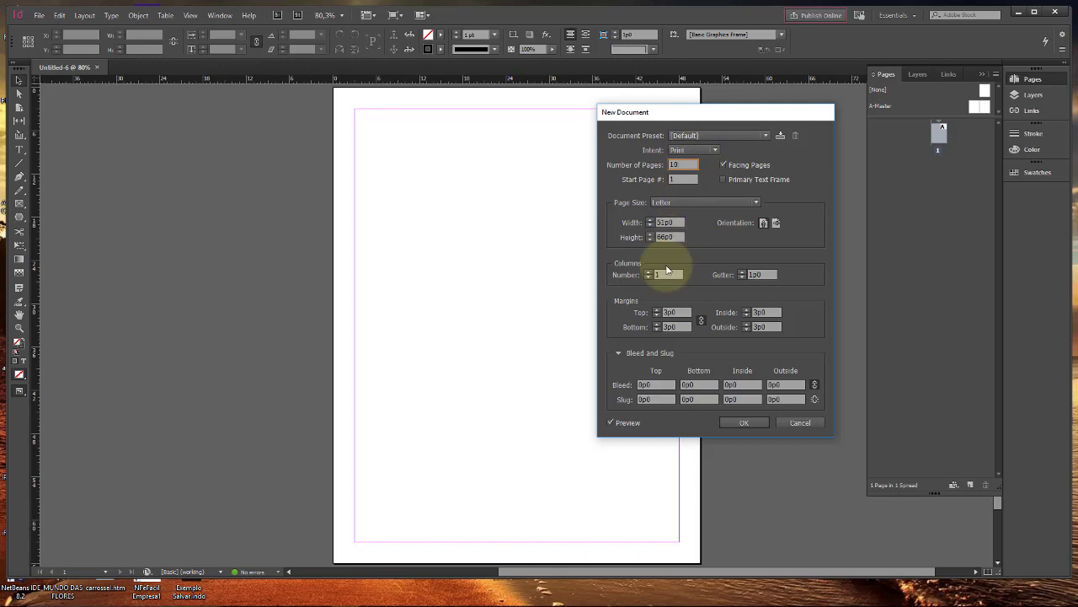
{"action": "left_click", "coordinate": [694, 203]}
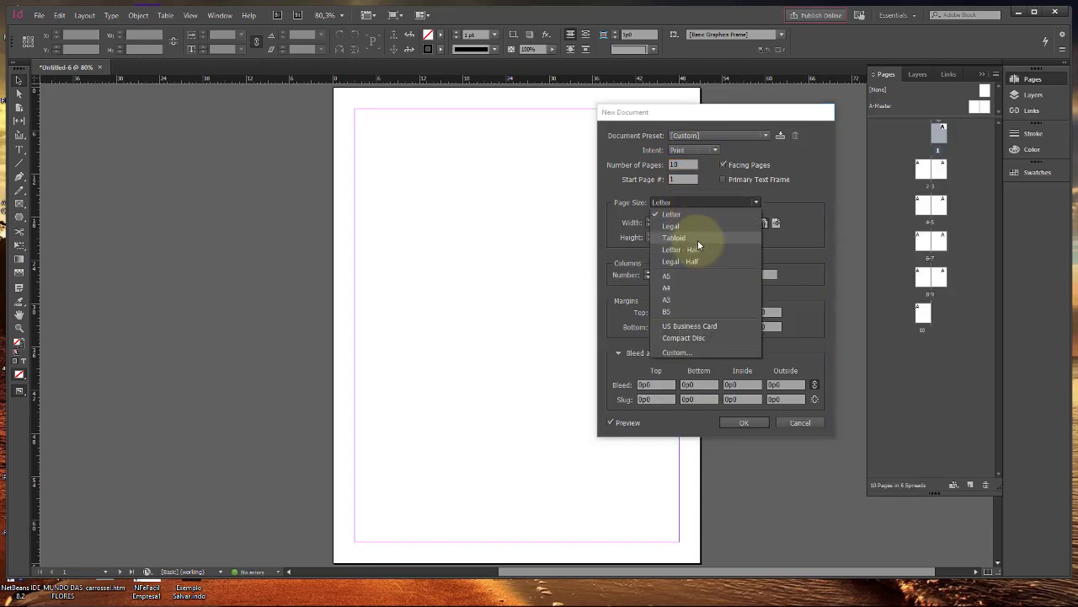
{"action": "left_click", "coordinate": [698, 239]}
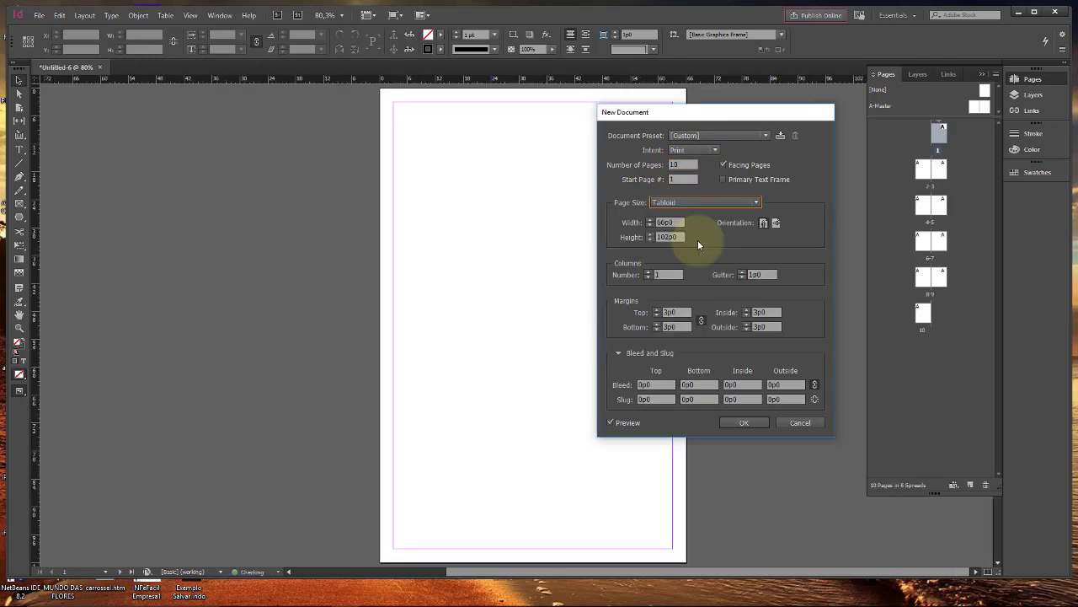
Set all the new document's margins to 2p0
{"action": "left_click", "coordinate": [665, 312]}
{"action": "double_click", "coordinate": [665, 312]}
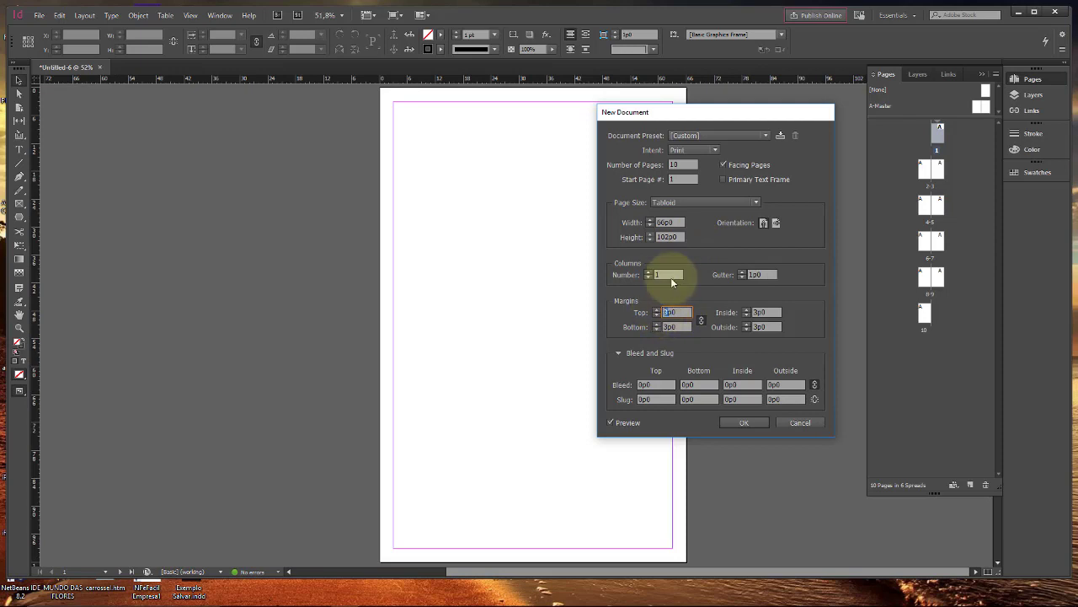
{"action": "left_click", "coordinate": [677, 327]}
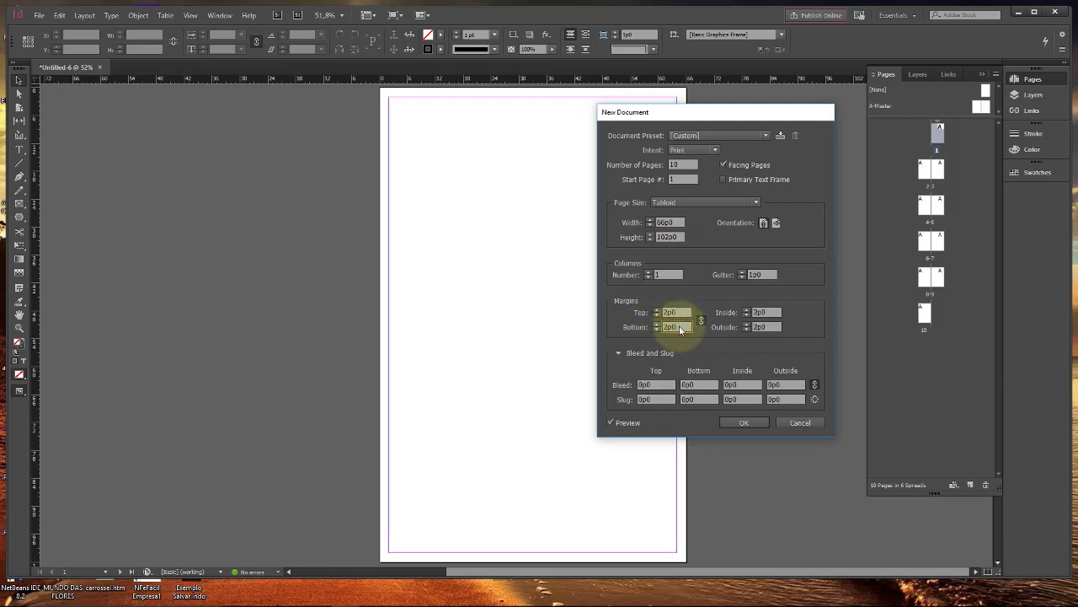
Set the page layout to 3 columns with a gutter of 1p6
{"action": "left_click", "coordinate": [647, 271]}
{"action": "left_click", "coordinate": [648, 272]}
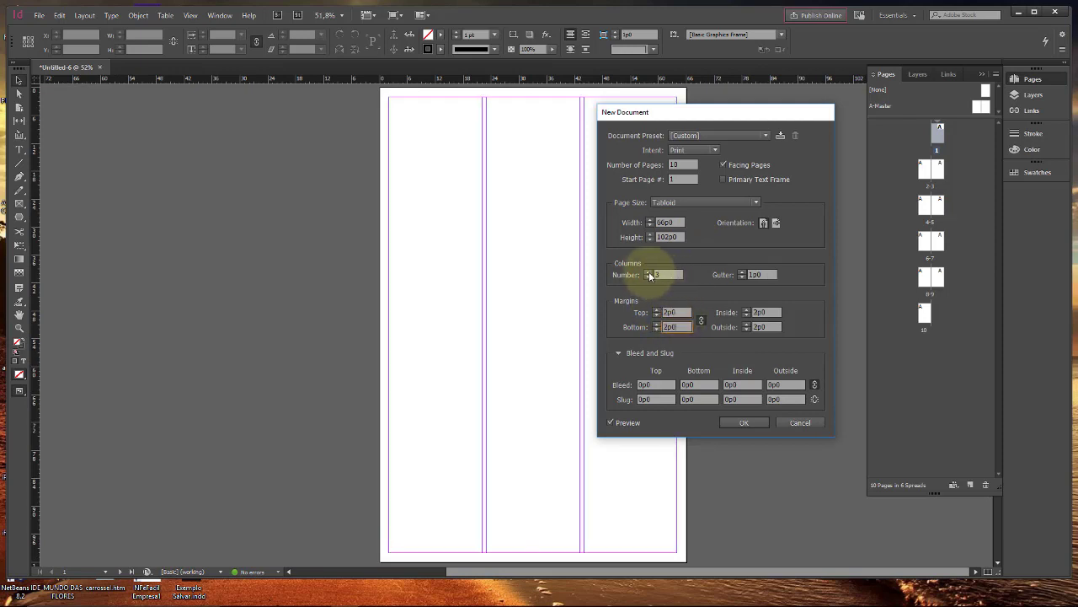
{"action": "left_click", "coordinate": [742, 272]}
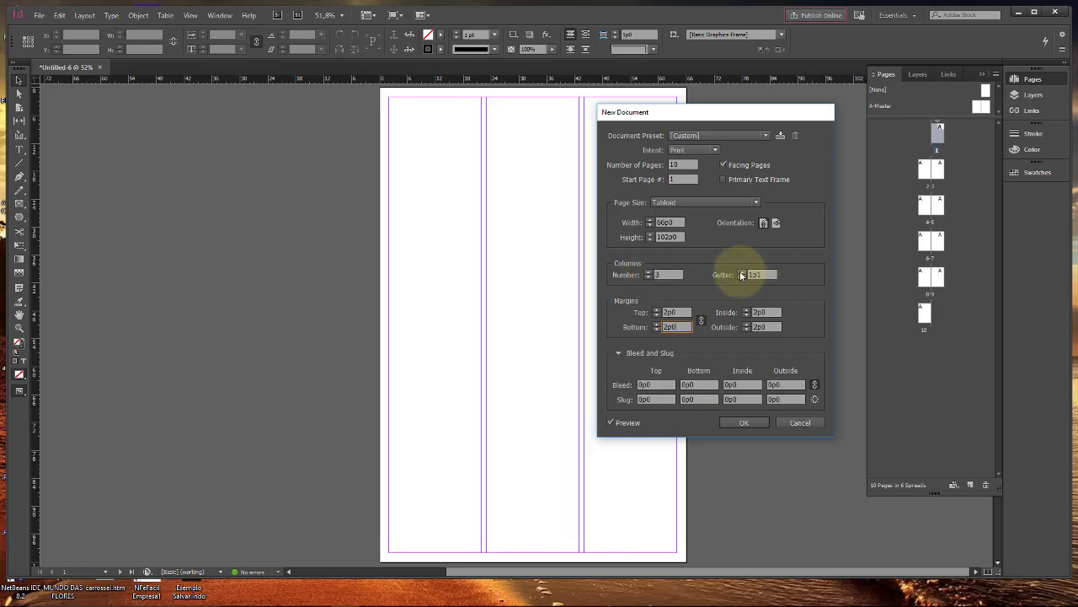
{"action": "left_click", "coordinate": [741, 271]}
{"action": "left_click", "coordinate": [741, 271]}
{"action": "left_click", "coordinate": [741, 271]}
{"action": "left_click", "coordinate": [741, 271]}
{"action": "left_click", "coordinate": [741, 271]}
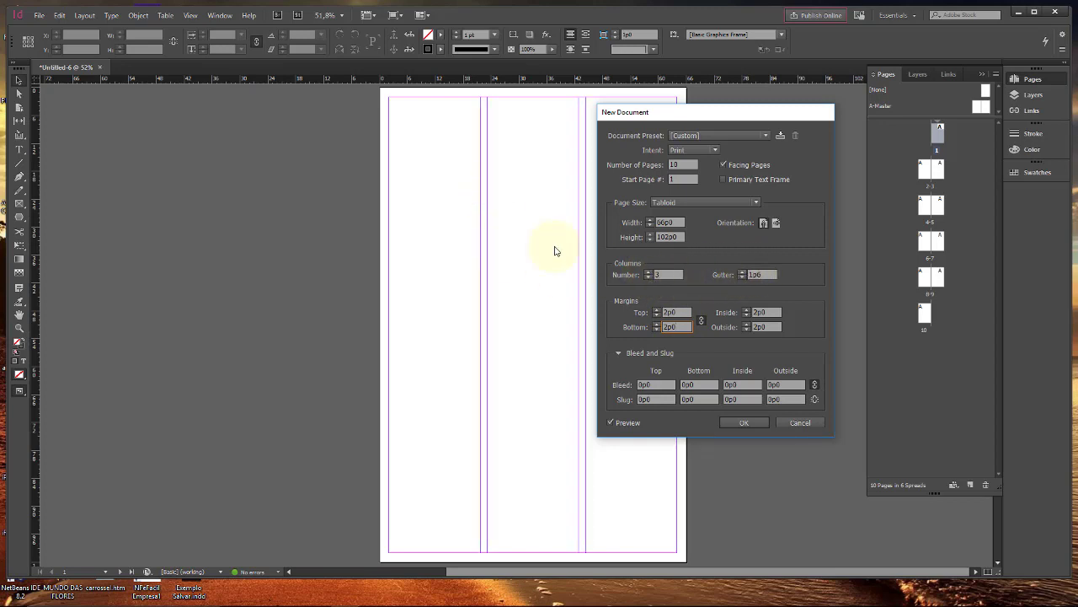
Save the settings as a document preset named JORNAL OK and create the document
{"action": "left_click", "coordinate": [782, 135]}
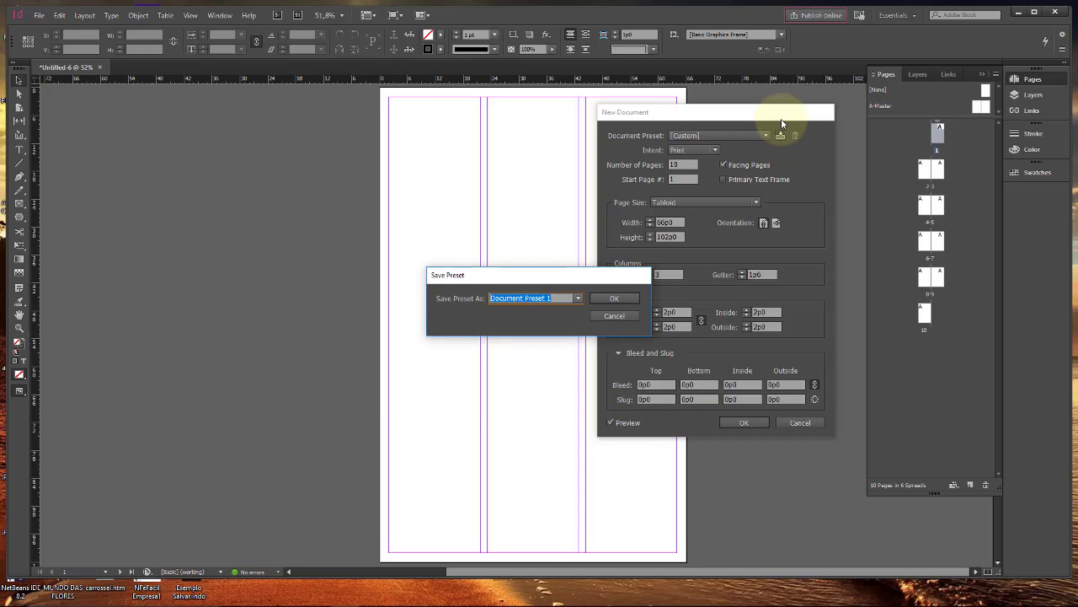
{"action": "key", "text": "BackSpace"}
{"action": "type", "text": "JORNAL OK"}
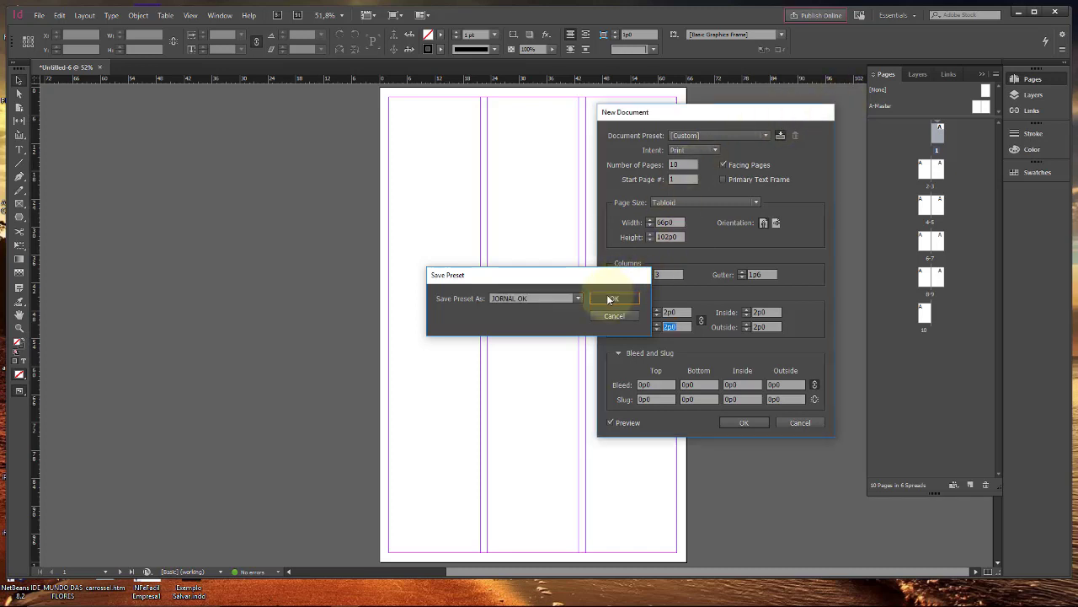
{"action": "left_click", "coordinate": [614, 298]}
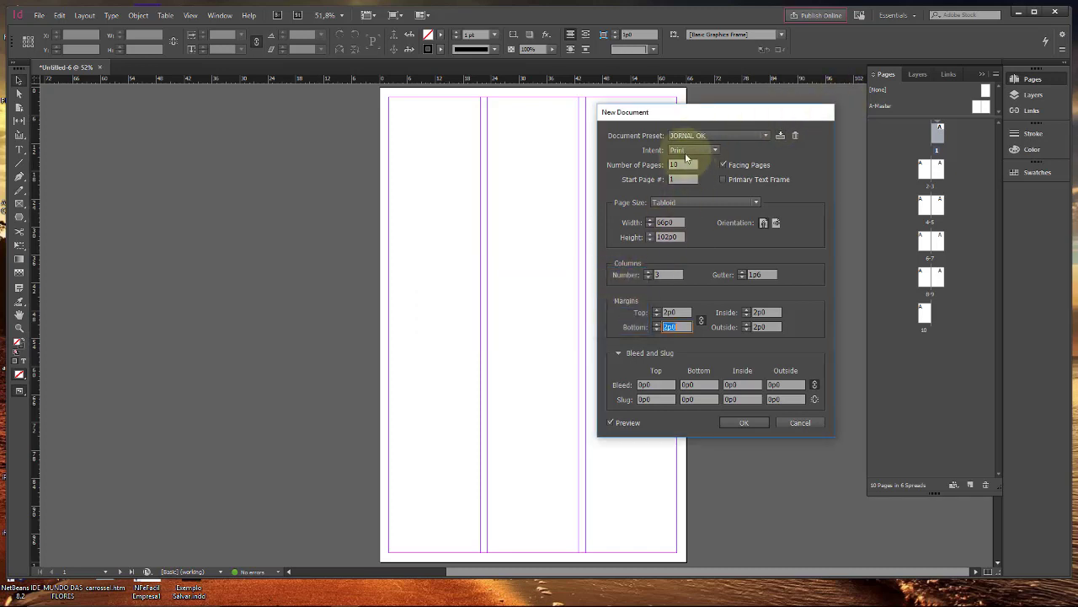
{"action": "left_click", "coordinate": [757, 423]}
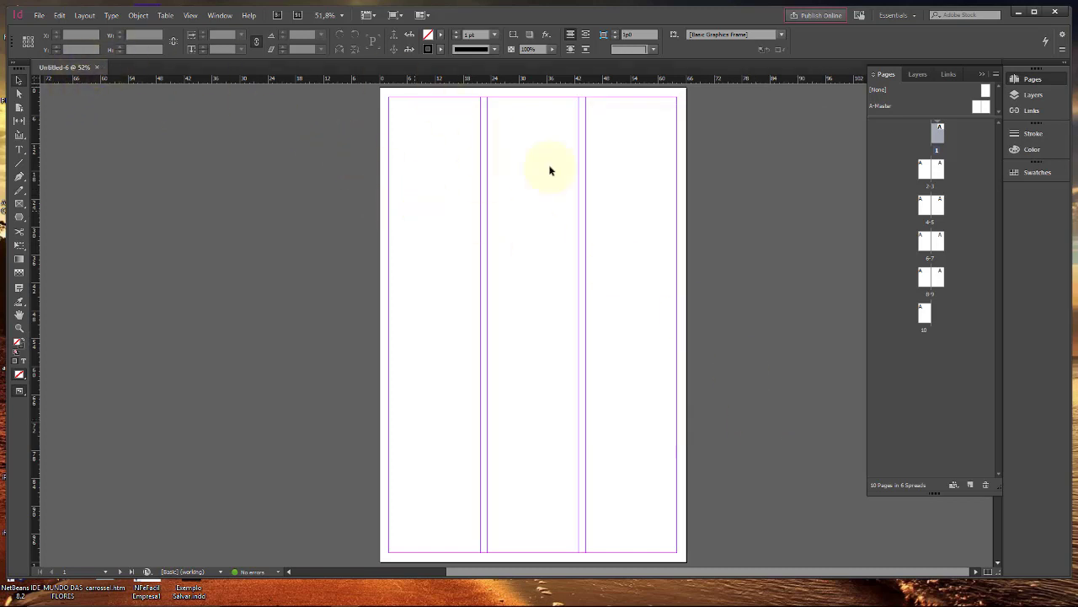
Close the document, start a new one and apply the PADRAO A4 document preset to it
{"action": "left_click", "coordinate": [96, 67]}
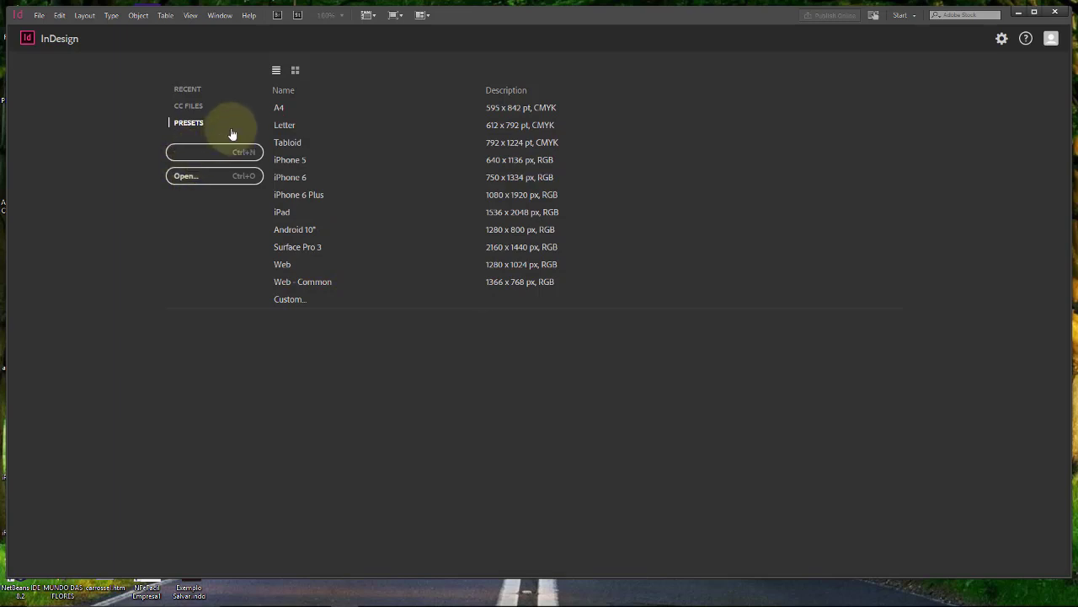
{"action": "left_click", "coordinate": [188, 156]}
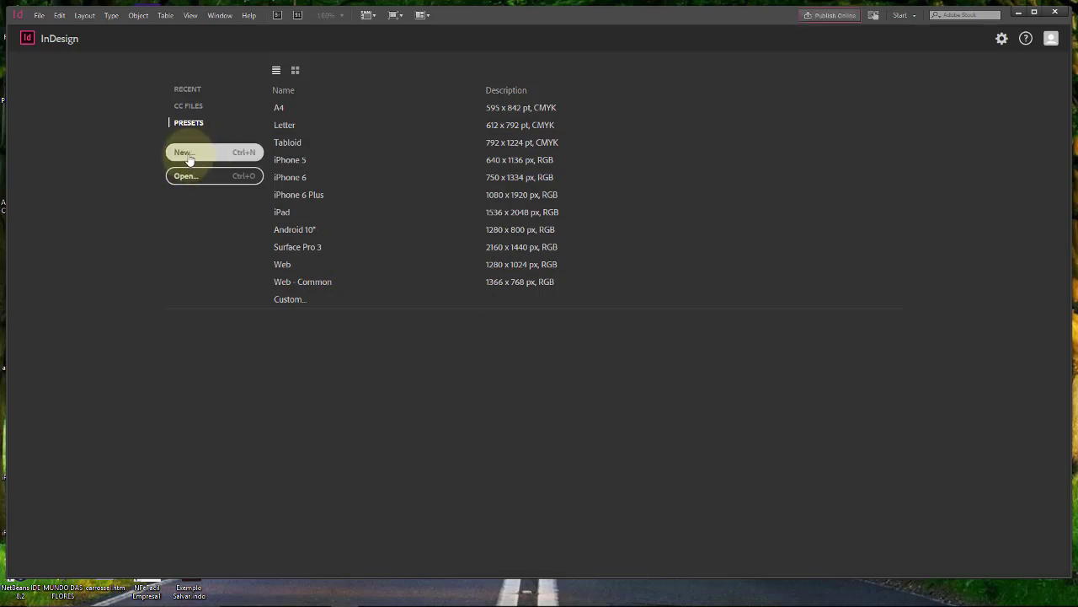
{"action": "left_click_drag", "start_coordinate": [729, 116], "coordinate": [460, 107]}
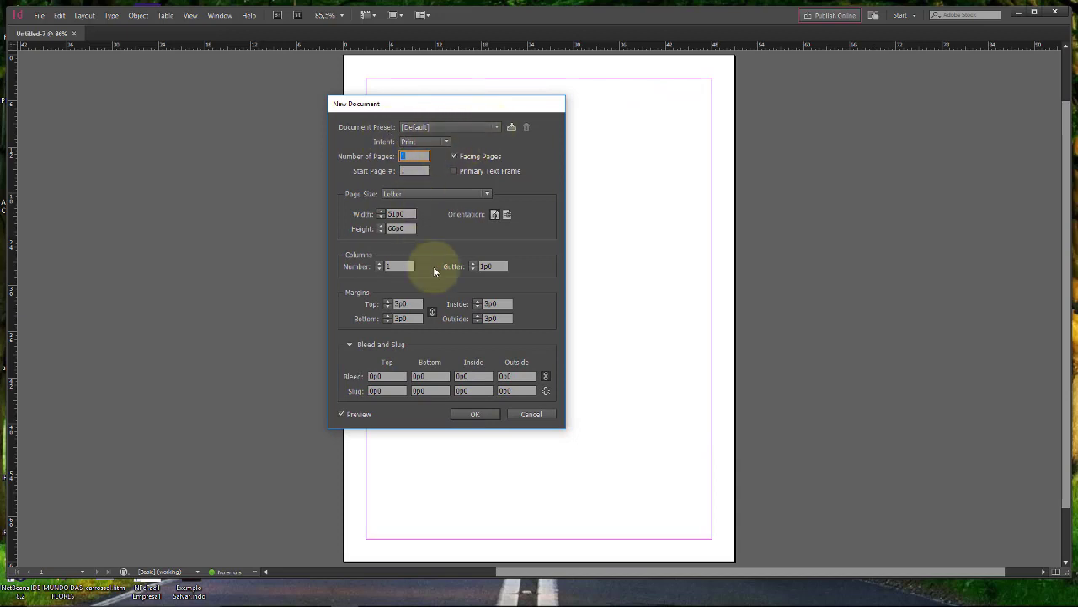
{"action": "left_click", "coordinate": [475, 125]}
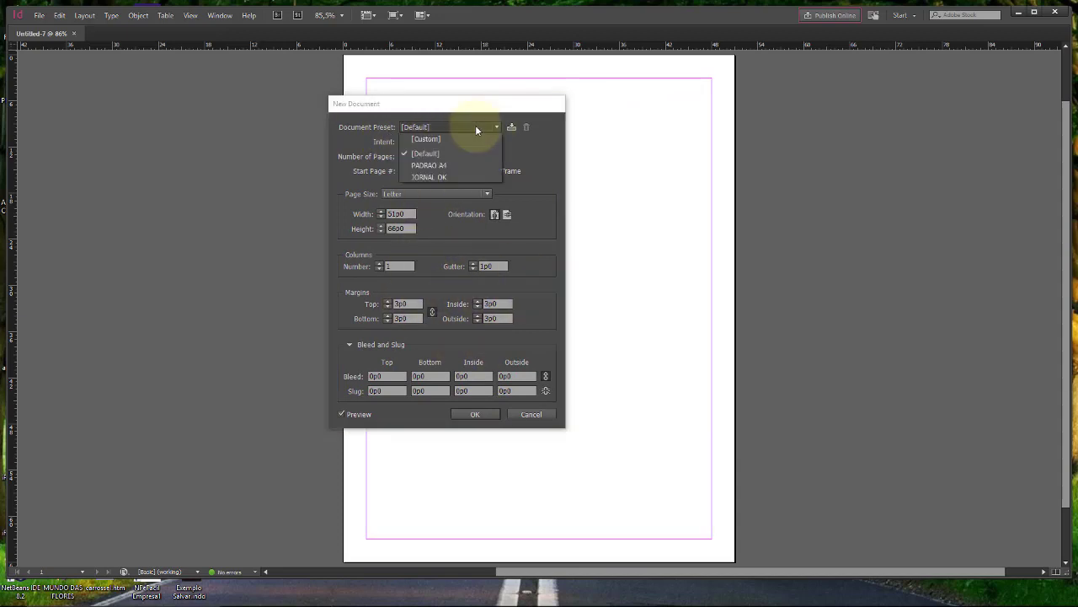
{"action": "left_click", "coordinate": [436, 166]}
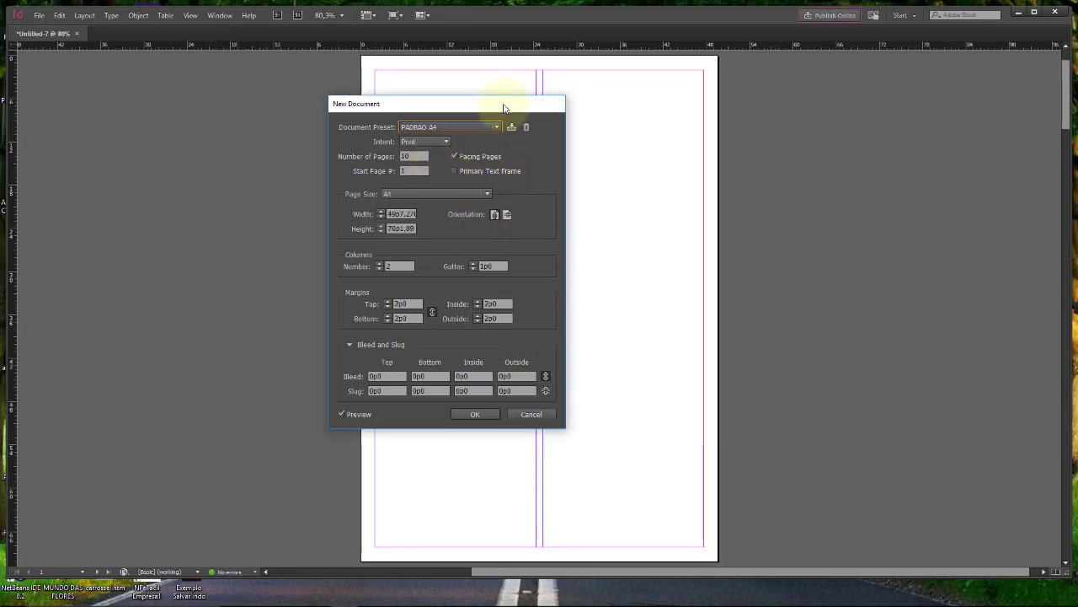
Switch the new document to the JORNAL OK document preset and create it
{"action": "left_click_drag", "start_coordinate": [498, 102], "coordinate": [369, 96]}
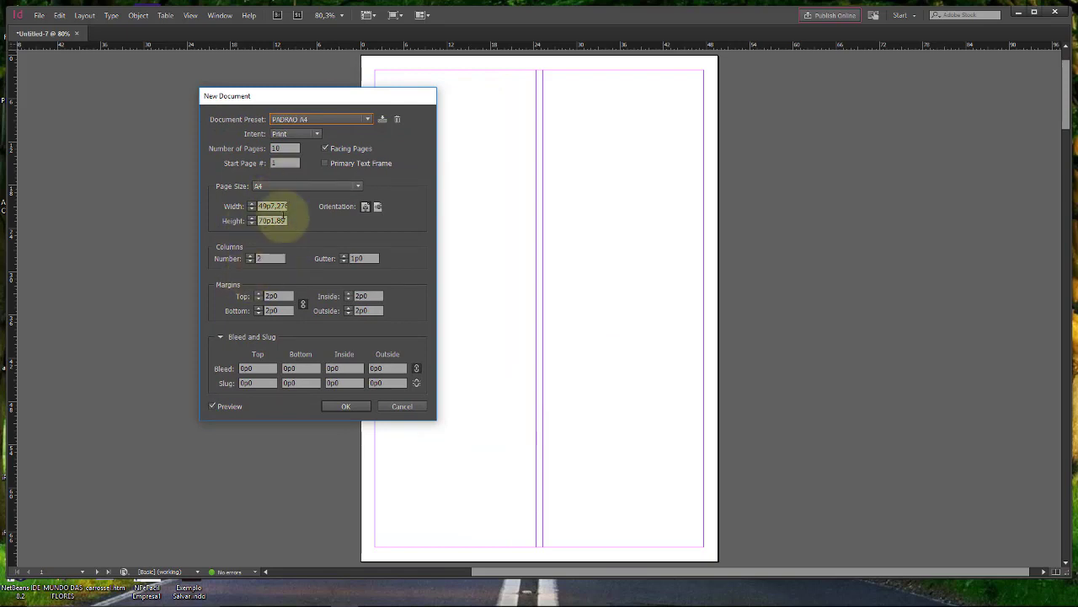
{"action": "left_click", "coordinate": [312, 119]}
{"action": "left_click", "coordinate": [301, 169]}
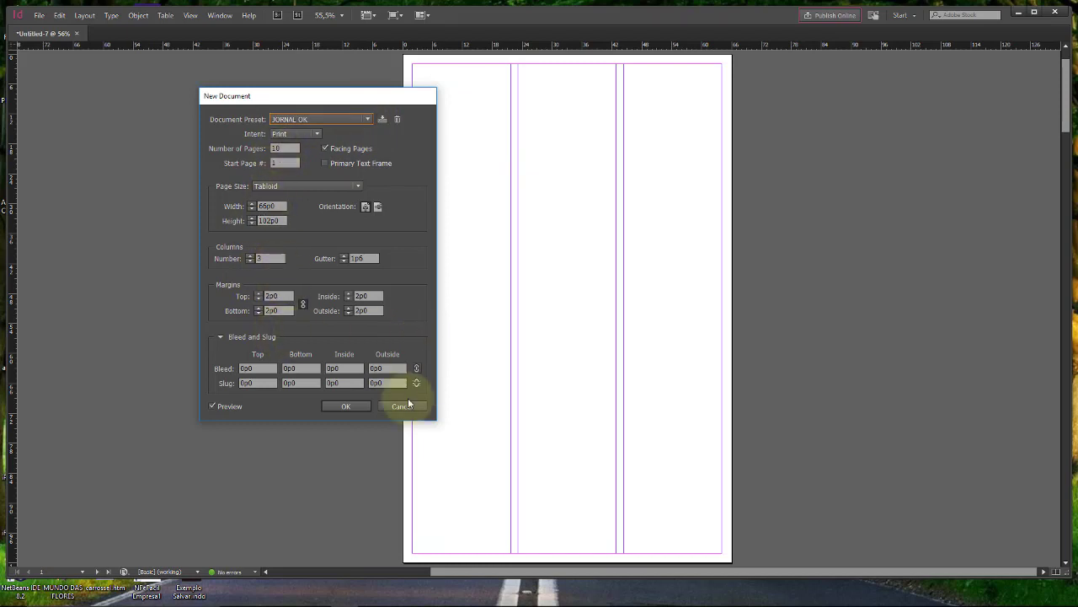
{"action": "left_click", "coordinate": [346, 406]}
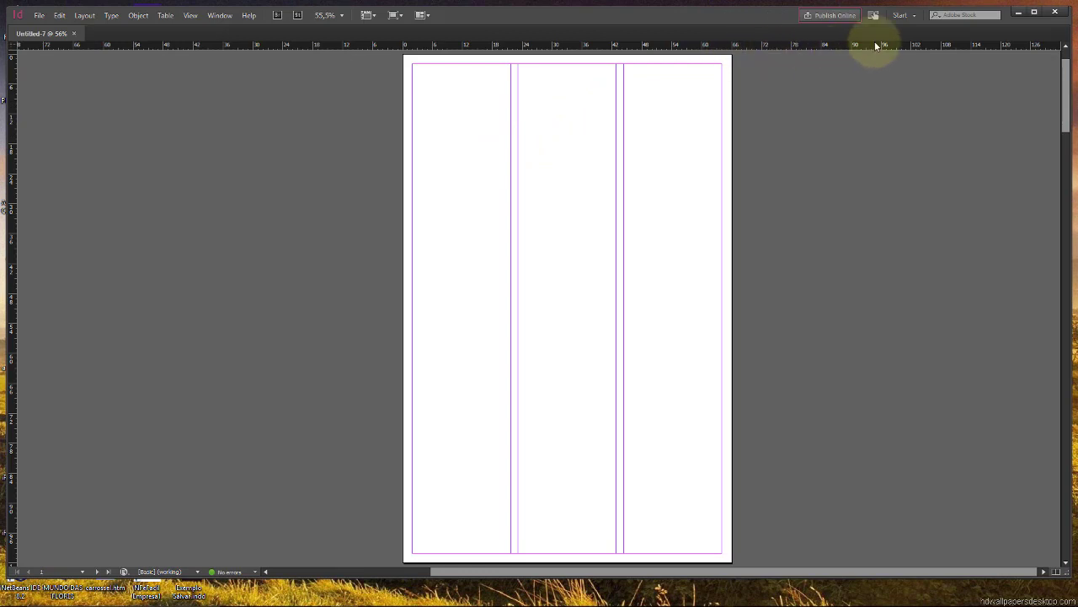
Switch to the Touch workspace and leave it again for the Essentials workspace
{"action": "left_click", "coordinate": [874, 15]}
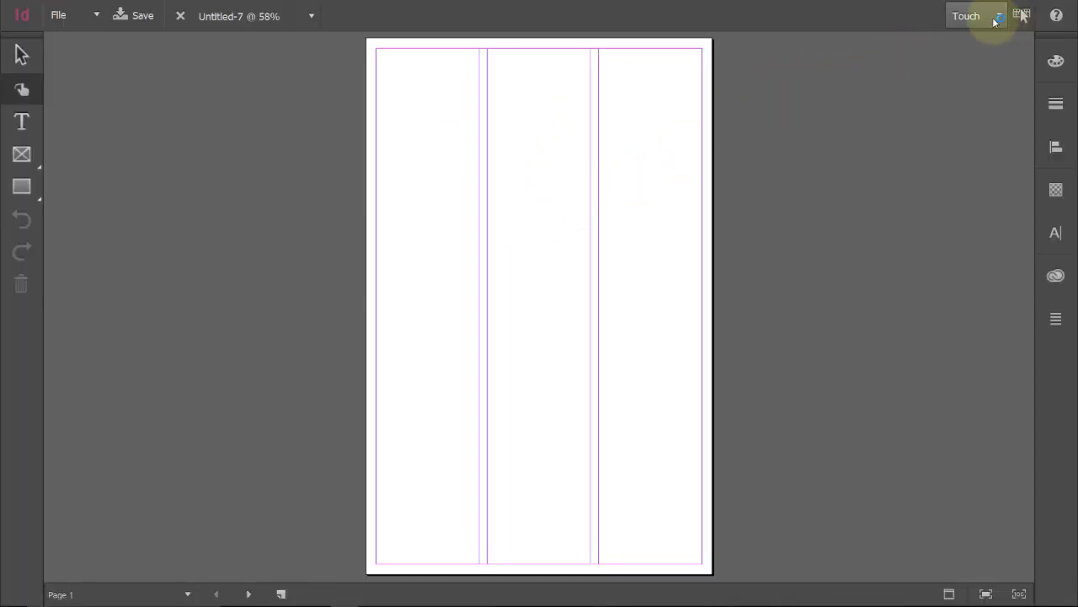
{"action": "left_click", "coordinate": [1021, 15]}
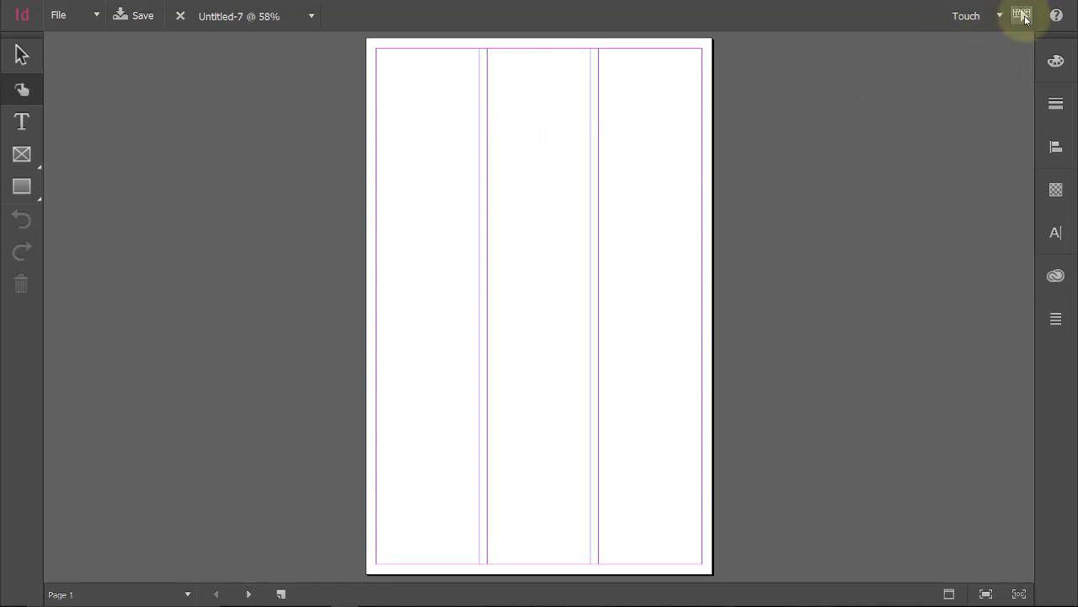
{"action": "left_click", "coordinate": [1025, 17]}
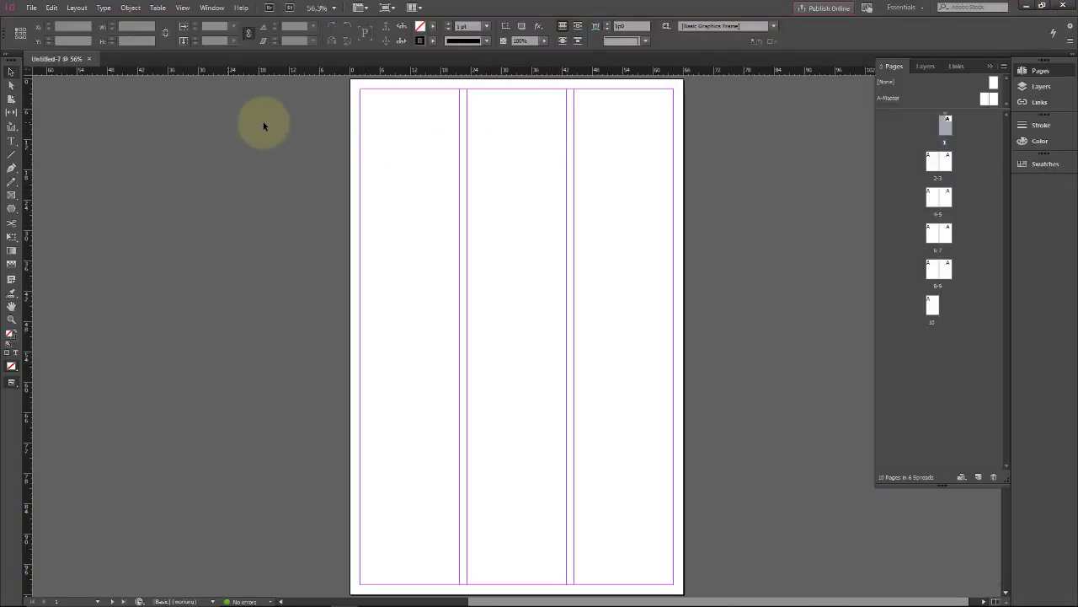